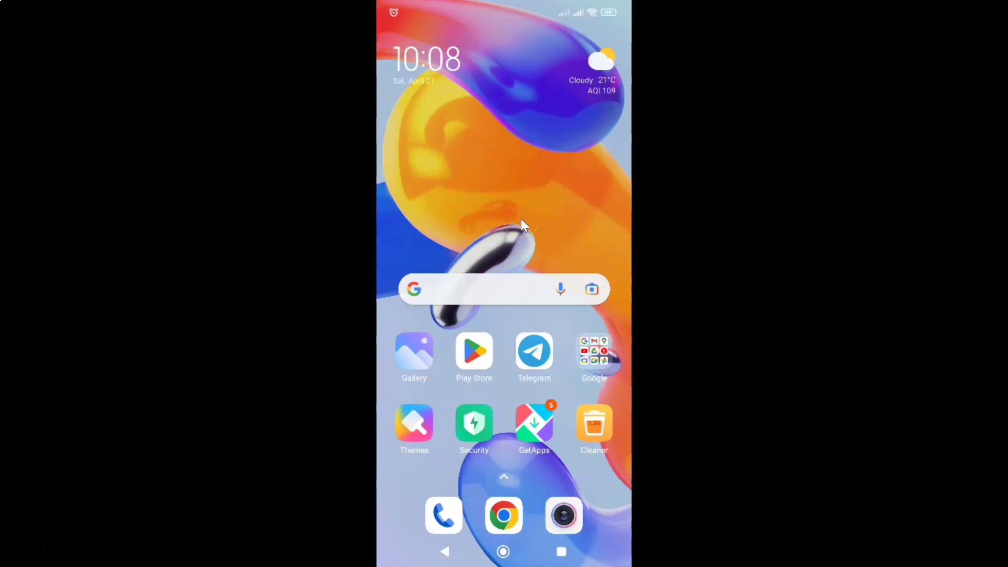
Launch Telegram and open the top conversation in the chat list
left_click(535, 350)
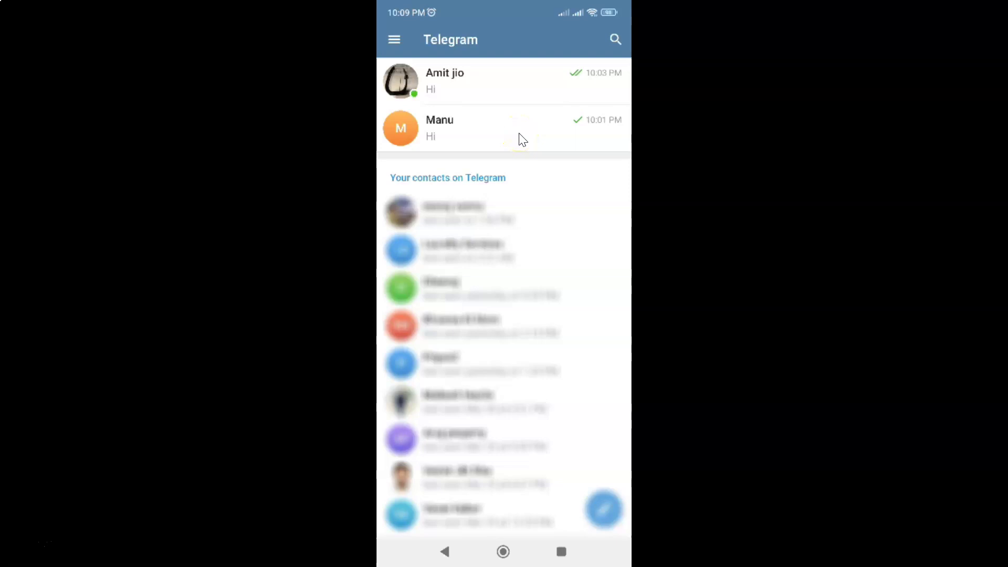
left_click(520, 89)
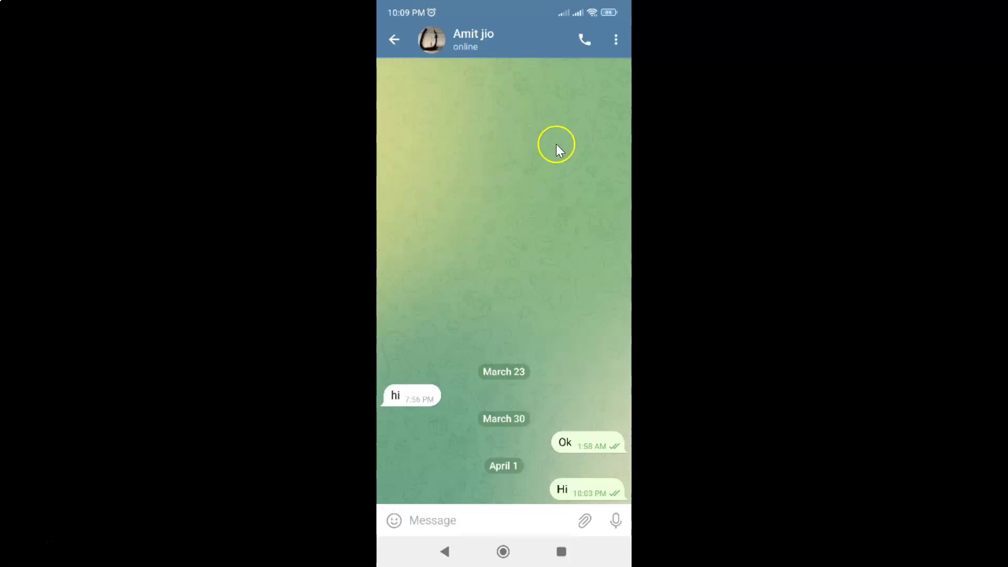
Type 'How are you?' into the Message field, adding the question mark from the symbols keyboard
left_click(435, 520)
left_click(454, 523)
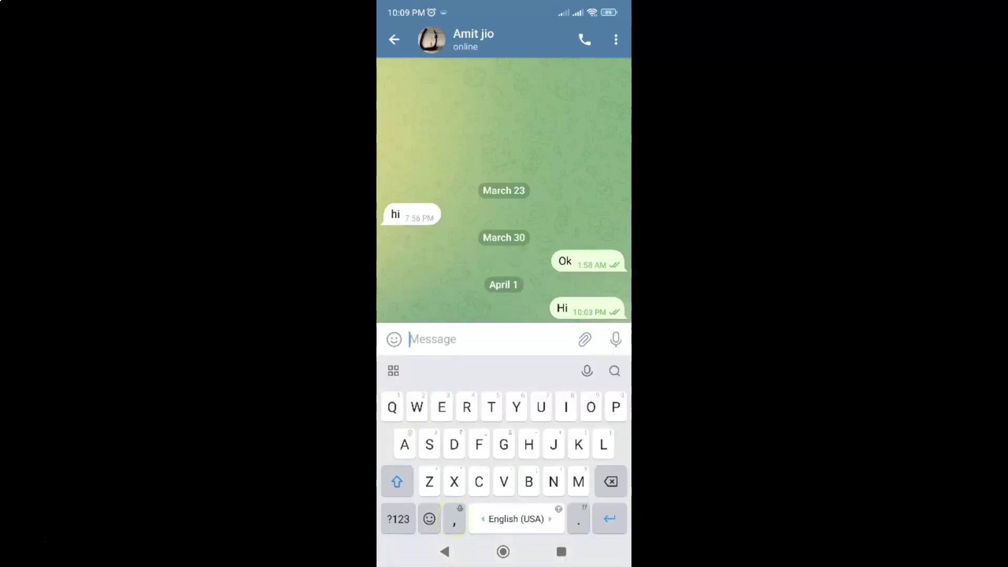
type("Ho")
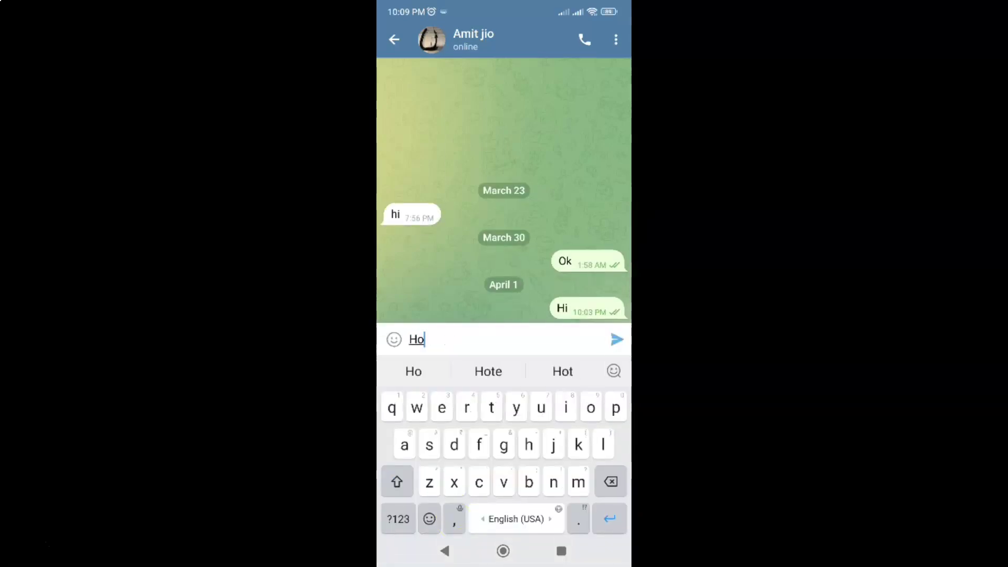
type("w are")
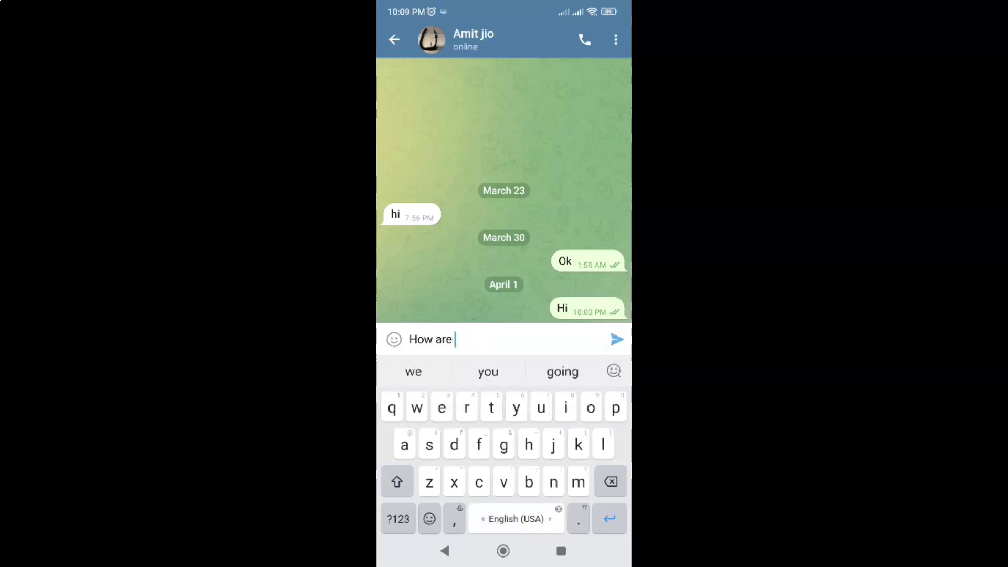
type(" you")
left_click(397, 518)
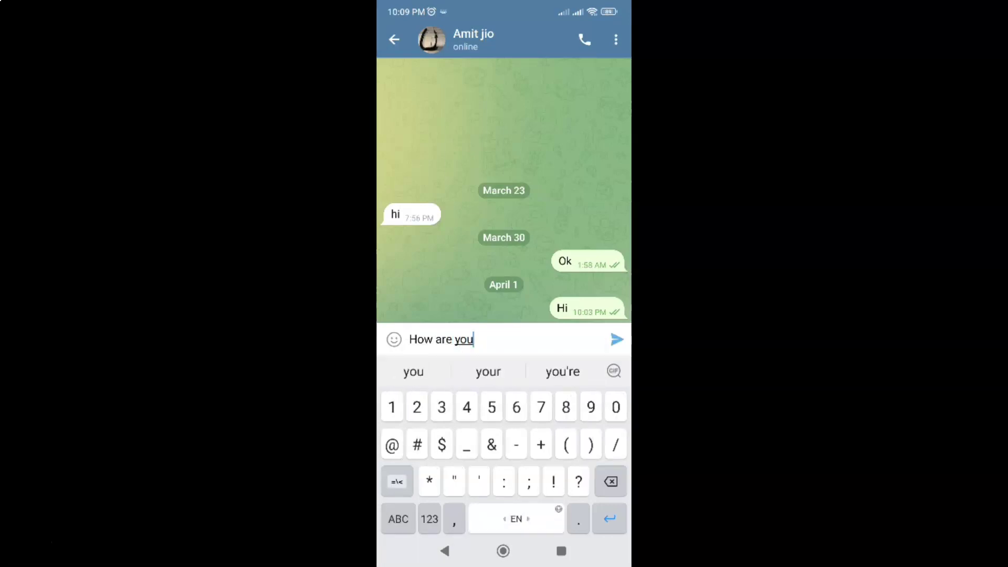
type("?")
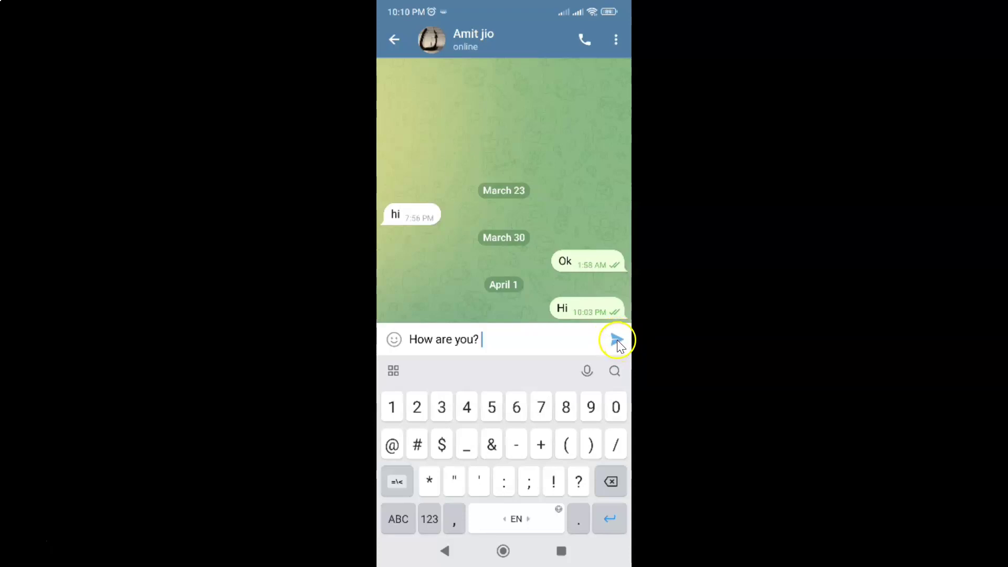
Send 'How are you?' using the send button's Send Without Sound option
left_click(617, 339)
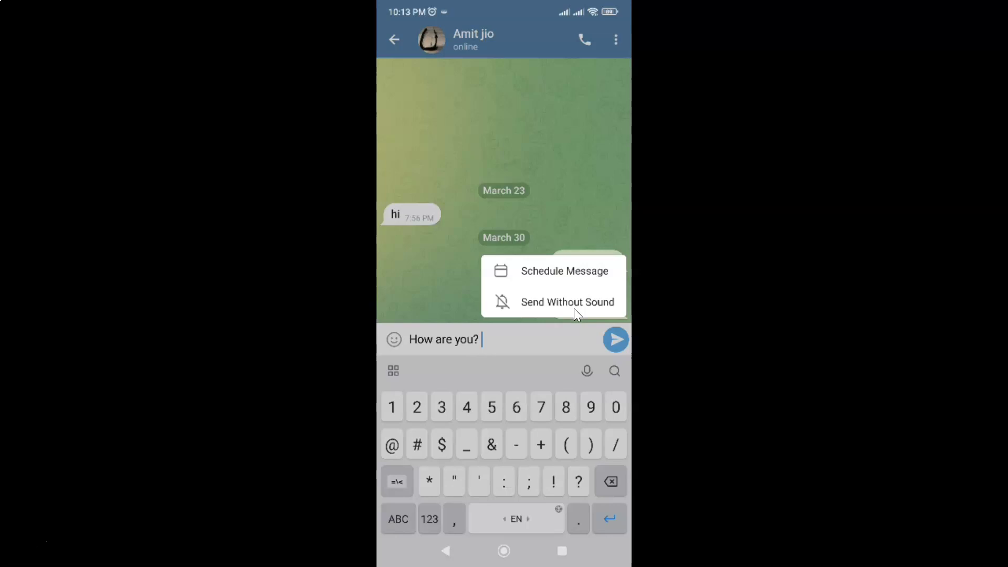
left_click(574, 306)
left_click(577, 305)
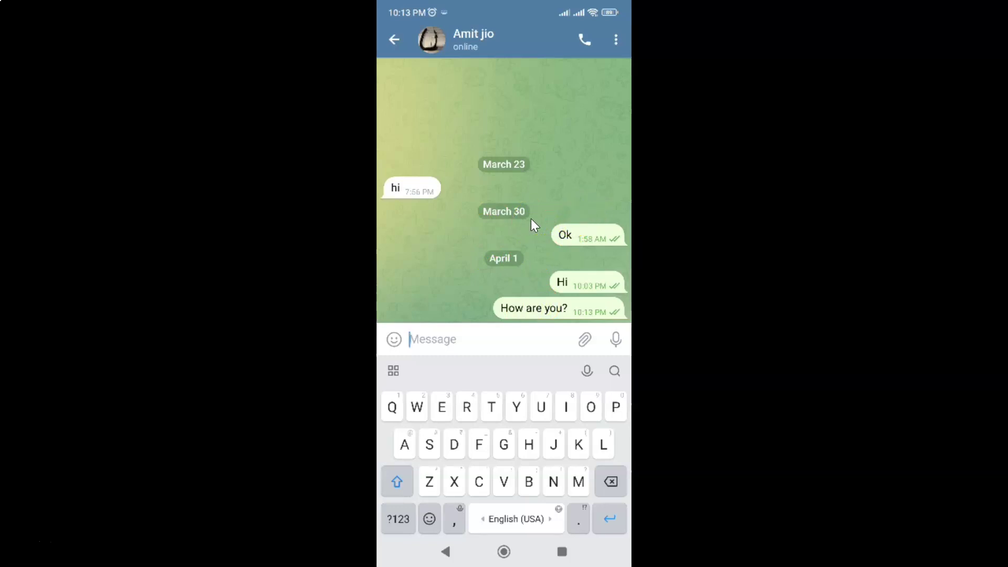
Go back from the conversation to the Telegram chat list
left_click(396, 41)
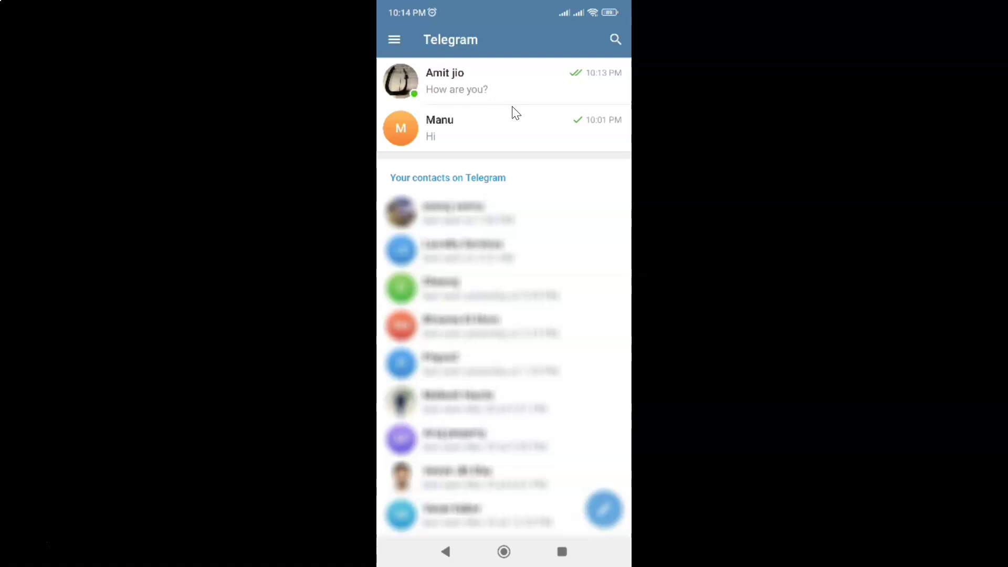
left_click(523, 124)
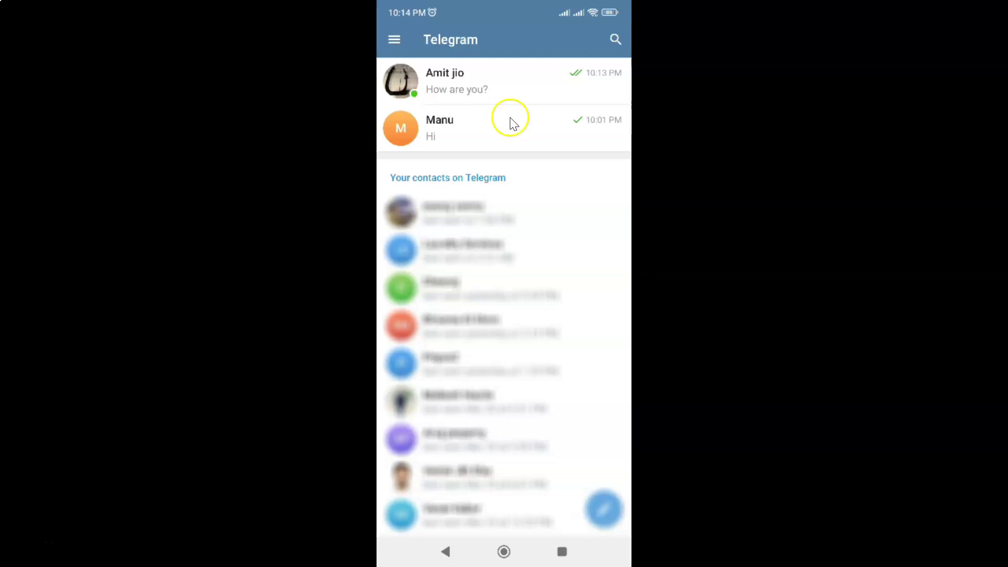